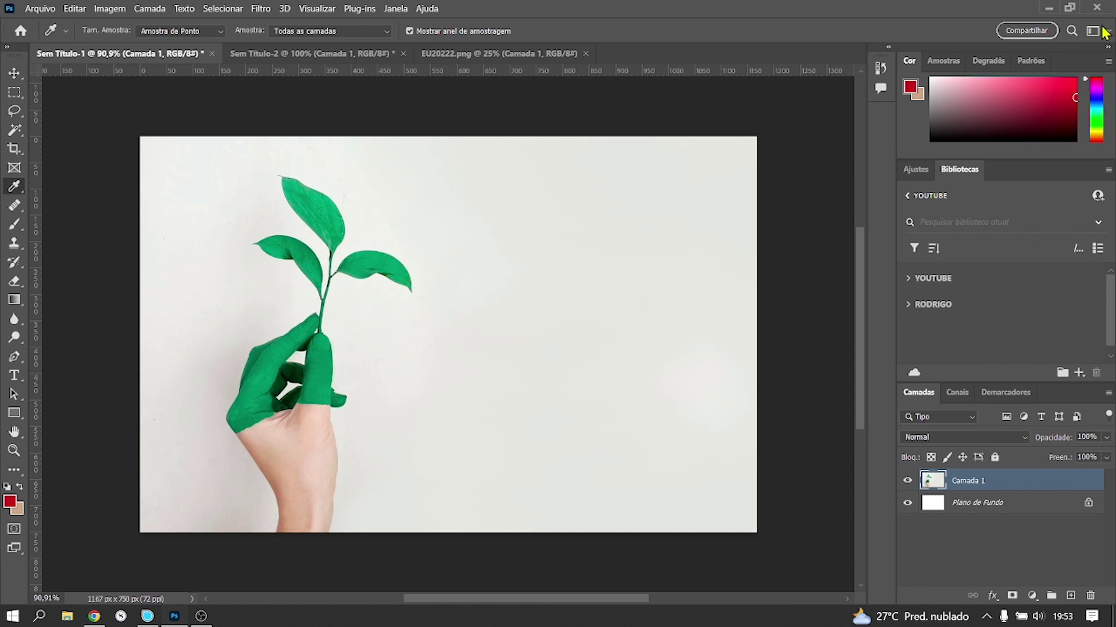
Reset the workspace to Essentials and add a Hue/Saturation adjustment layer above Camada 1
click(1092, 31)
click(1085, 111)
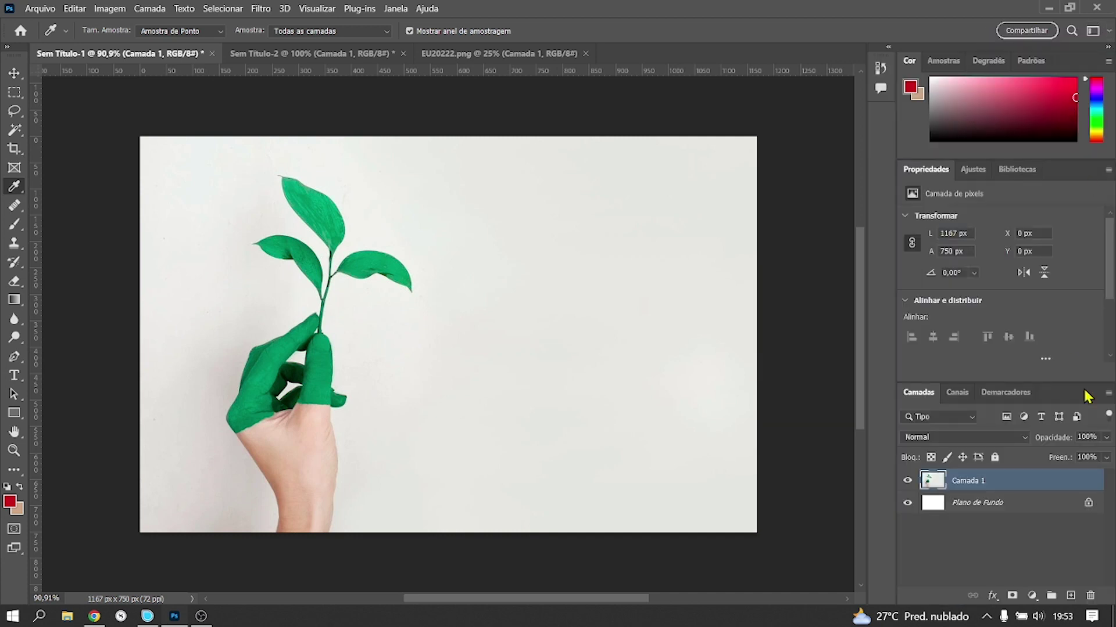
click(1032, 596)
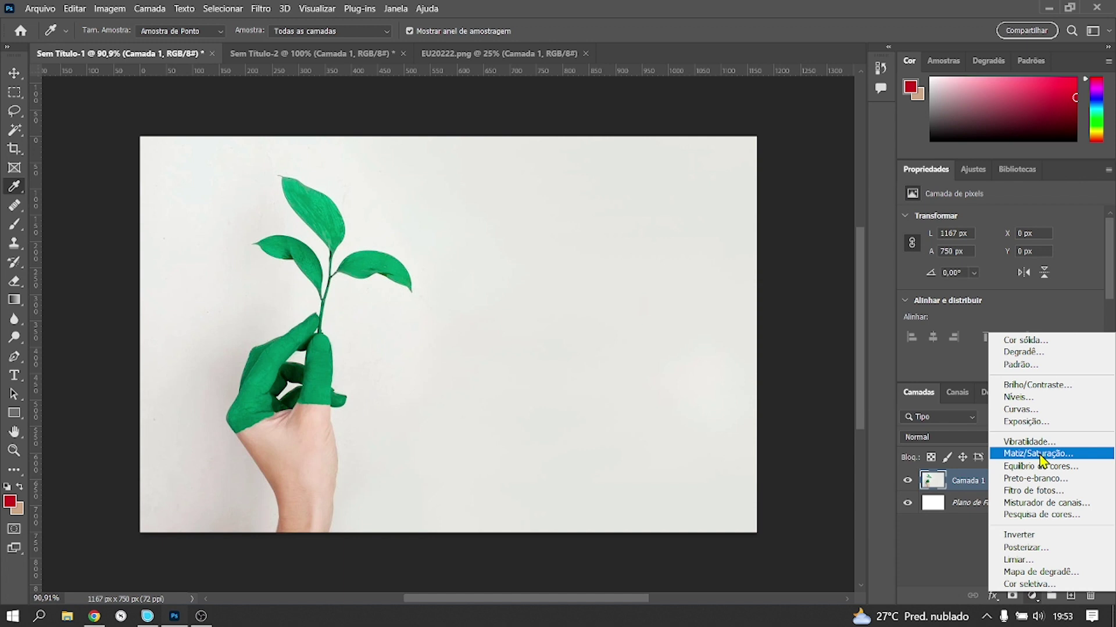
click(1038, 454)
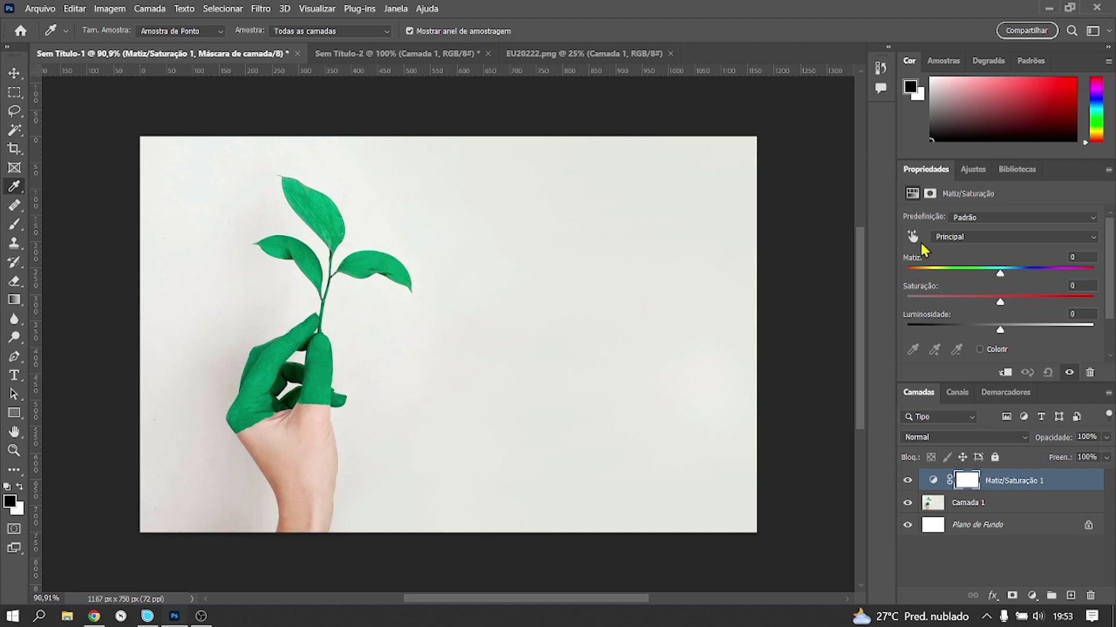
Float the Properties panel and set overall Hue +18, Saturation −2 for a teal-green plant
drag(924, 176, 562, 298)
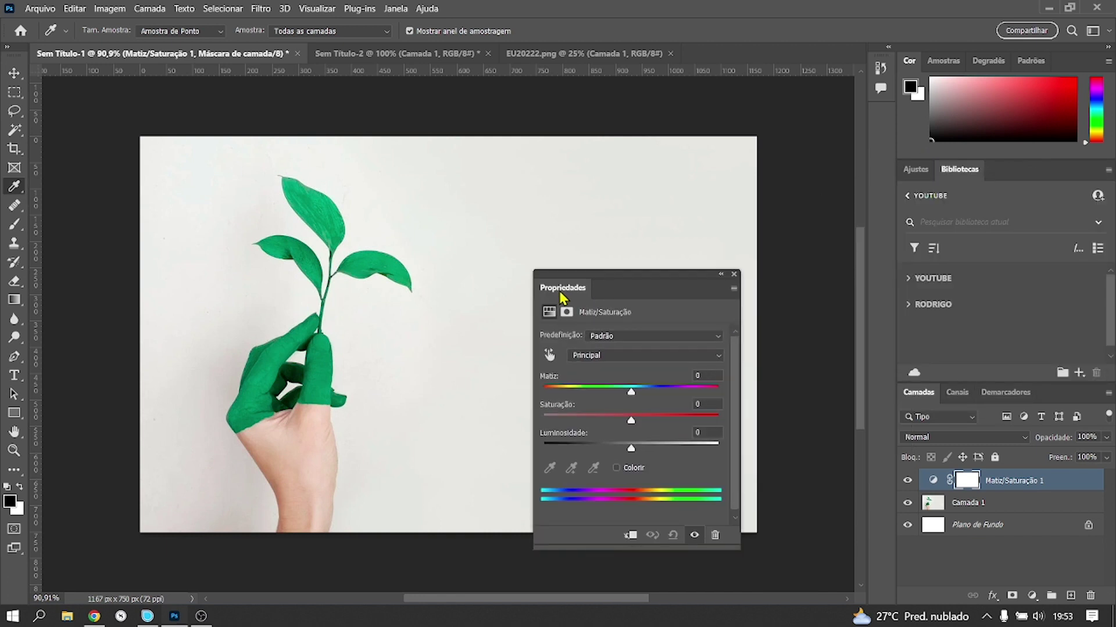
mouse_move(631, 391)
mouse_down()
mouse_move(620, 393)
mouse_move(637, 400)
mouse_move(592, 395)
mouse_move(632, 393)
mouse_up()
drag(632, 392, 588, 394)
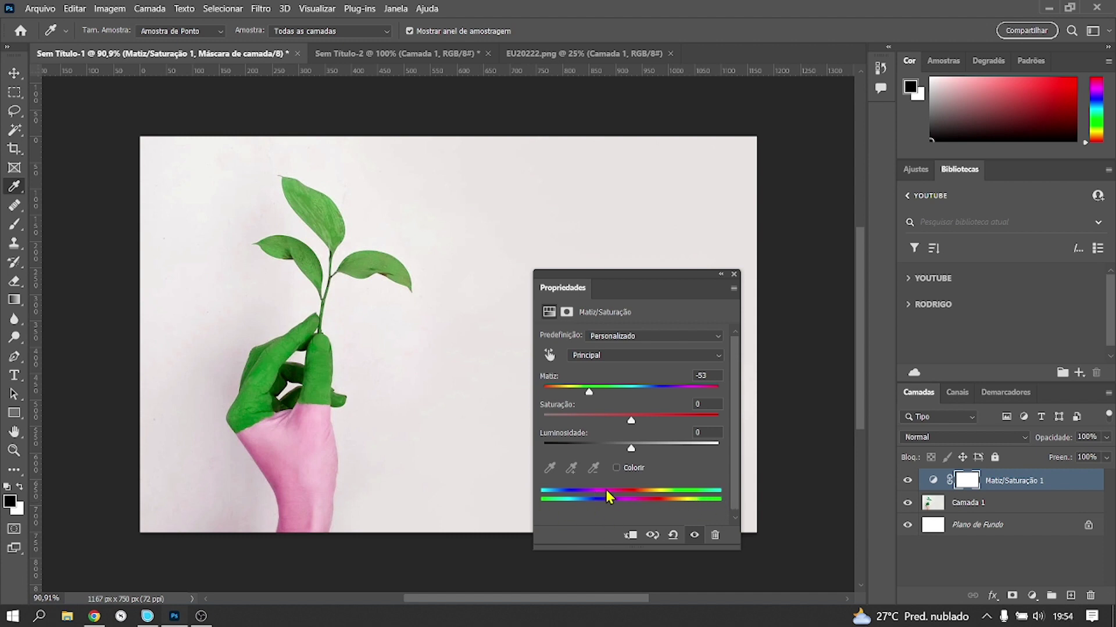
mouse_move(589, 392)
mouse_down()
mouse_move(690, 394)
mouse_move(648, 394)
mouse_move(690, 421)
mouse_move(542, 427)
mouse_up()
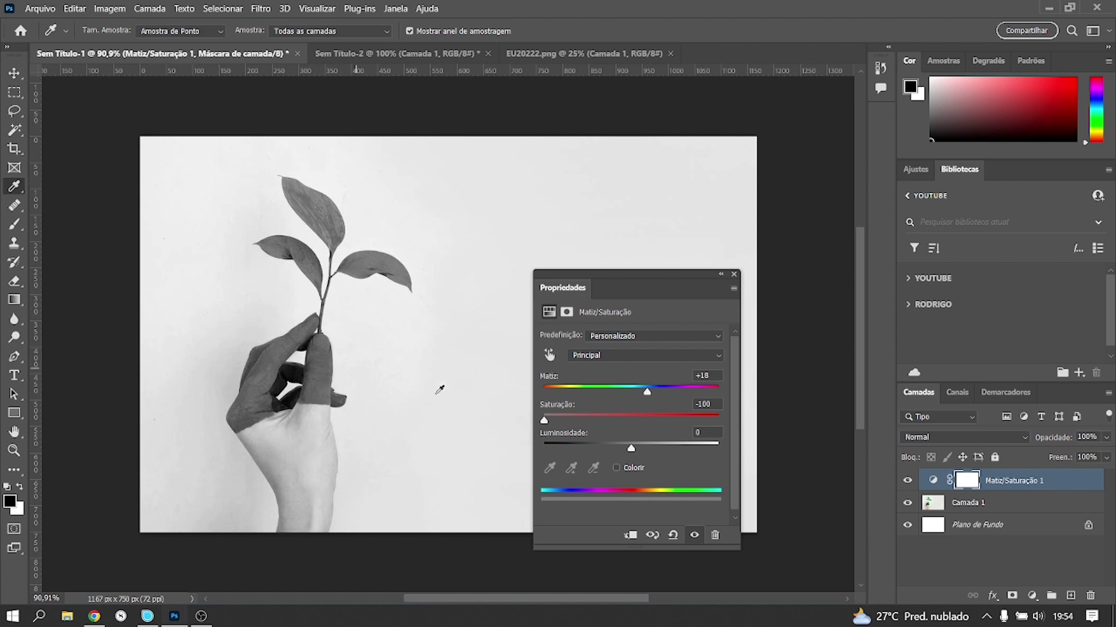
mouse_move(543, 420)
mouse_down()
mouse_move(630, 420)
mouse_move(602, 451)
mouse_move(631, 447)
mouse_up()
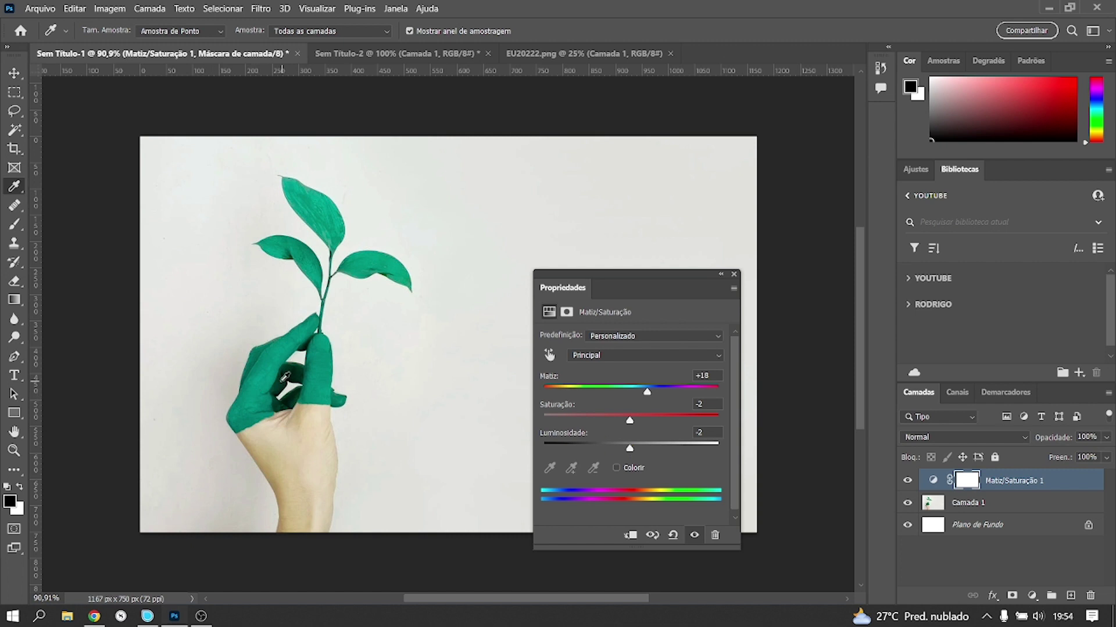
Target only the Greens and shift their hue to +94, recolouring the leaves and hand
click(636, 357)
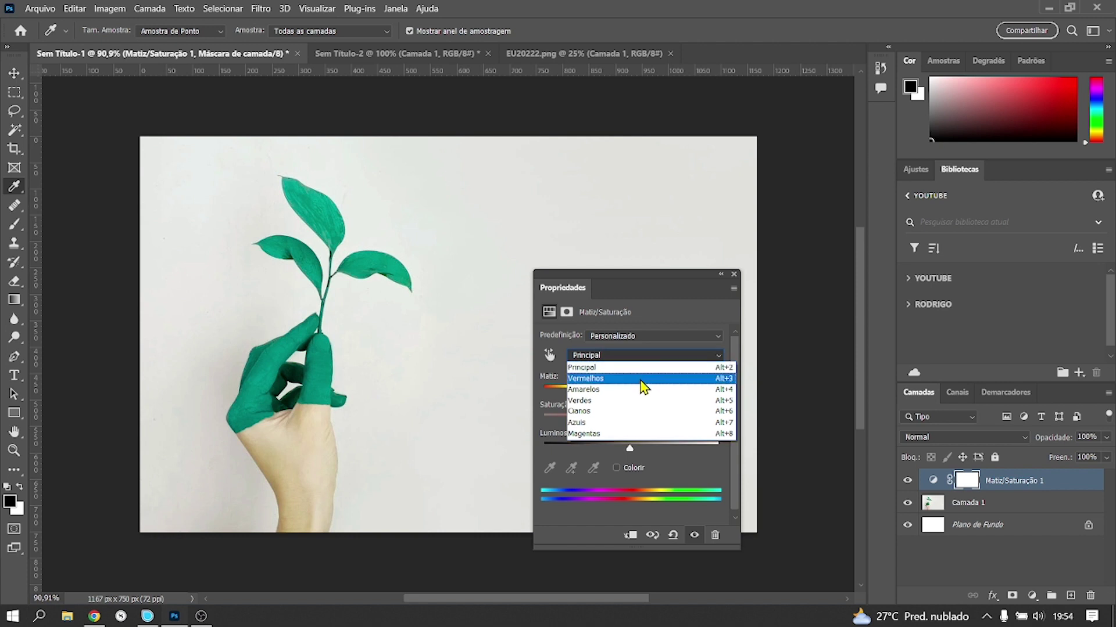
click(616, 404)
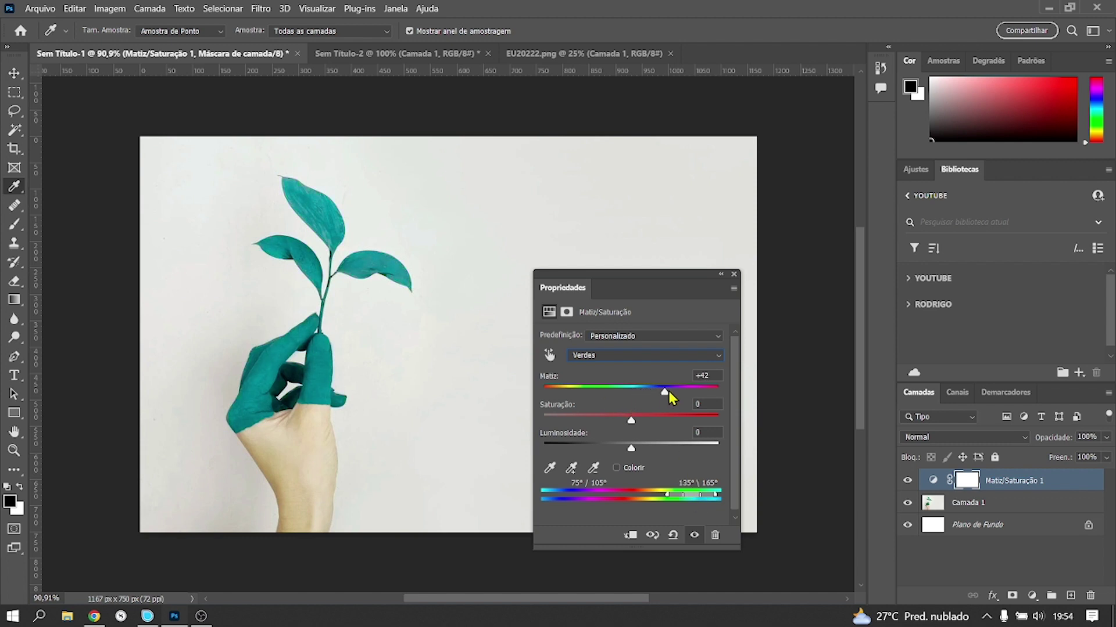
drag(668, 392, 673, 391)
click(669, 392)
drag(668, 391, 683, 393)
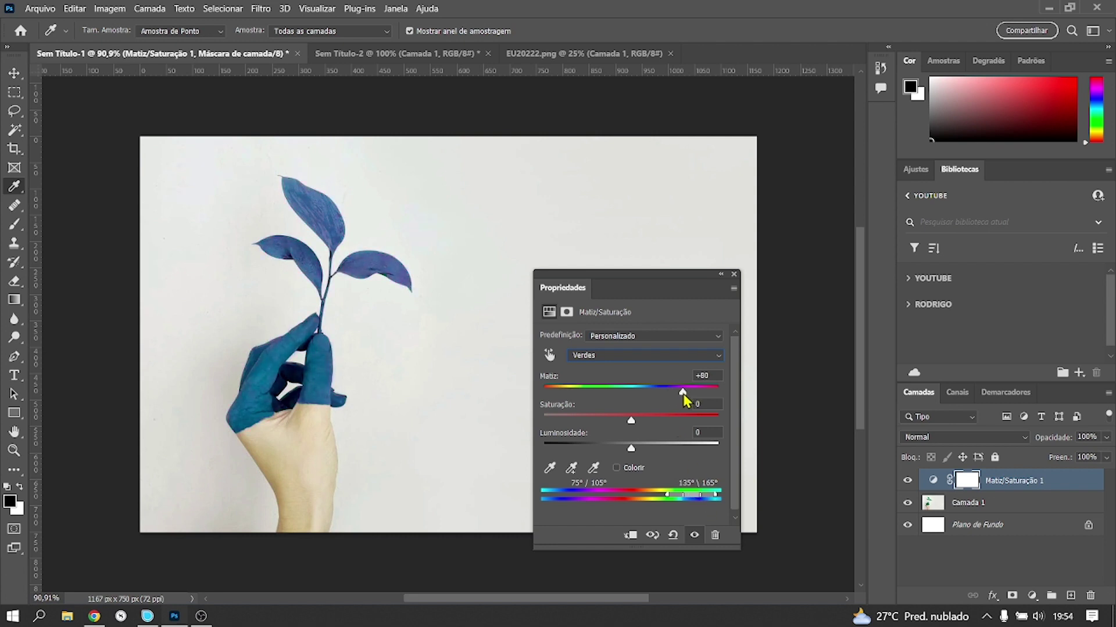
mouse_move(686, 393)
mouse_down()
mouse_move(719, 408)
mouse_move(693, 406)
mouse_up()
Narrow the Greens colour range and raise Saturation to +22 and Lightness to +14
mouse_move(701, 497)
mouse_down()
mouse_move(686, 496)
mouse_move(700, 505)
mouse_up()
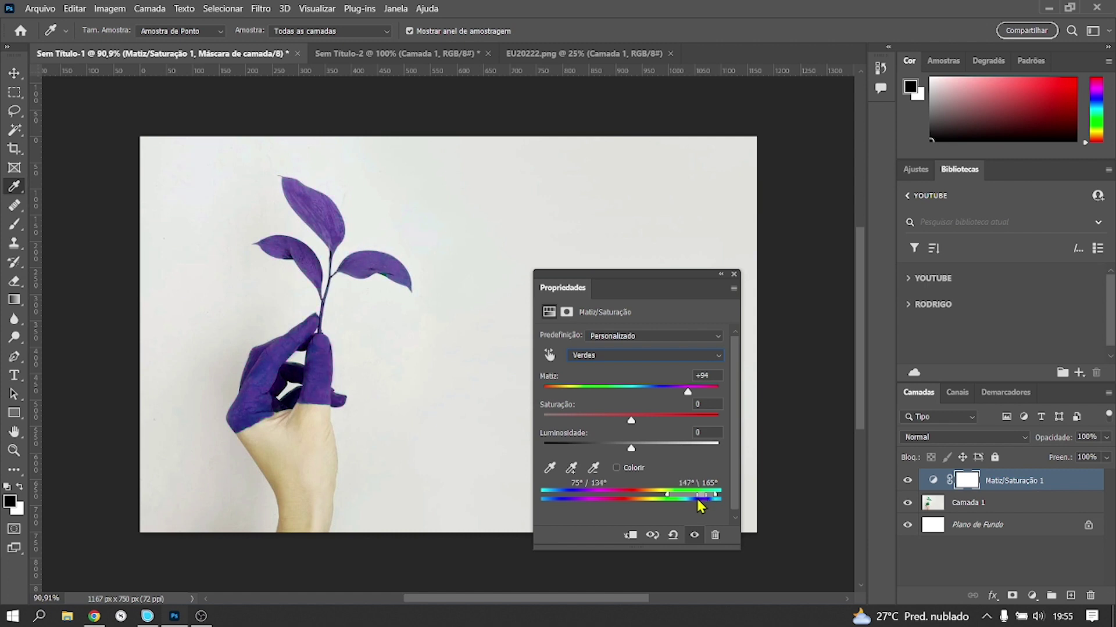
mouse_move(699, 495)
mouse_down()
mouse_move(689, 516)
mouse_move(716, 501)
mouse_move(696, 500)
mouse_up()
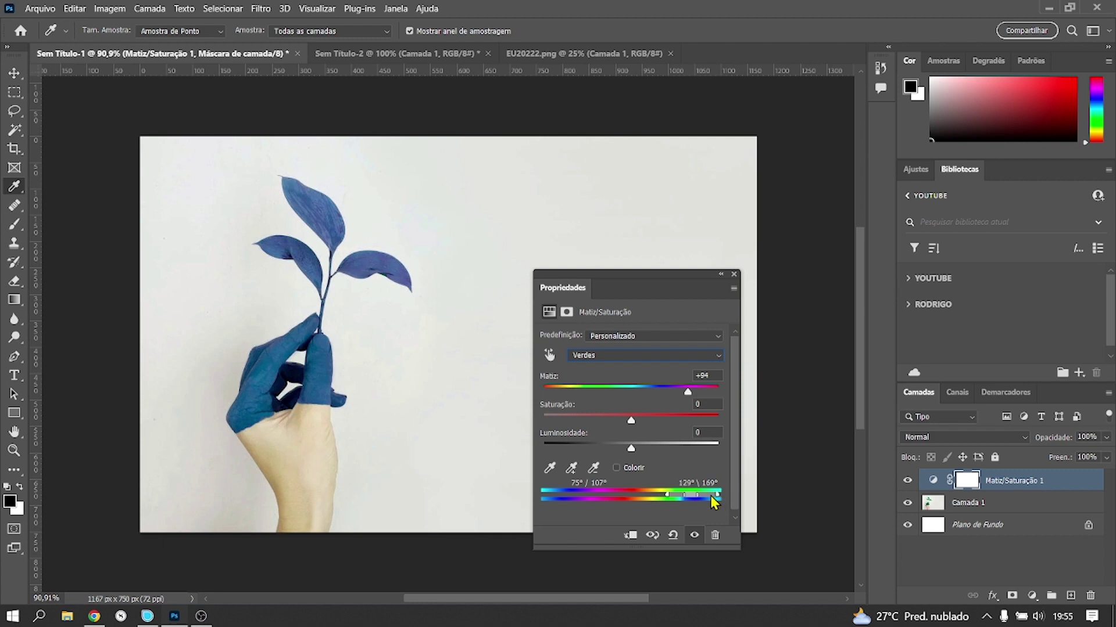
drag(715, 495, 712, 496)
mouse_move(663, 494)
mouse_down()
mouse_move(575, 492)
mouse_move(675, 494)
mouse_up()
drag(679, 499, 716, 495)
mouse_move(631, 450)
mouse_down()
mouse_move(644, 452)
mouse_move(637, 419)
mouse_move(651, 425)
mouse_up()
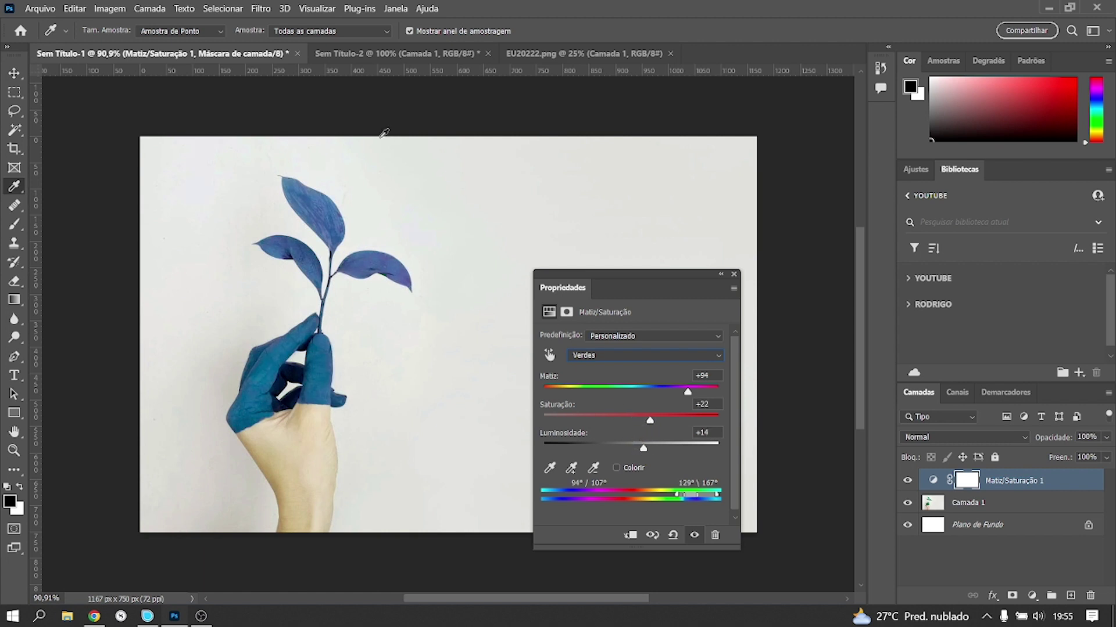
Switch to the Sem Título-2 photo and add a Hue/Saturation adjustment layer
click(350, 58)
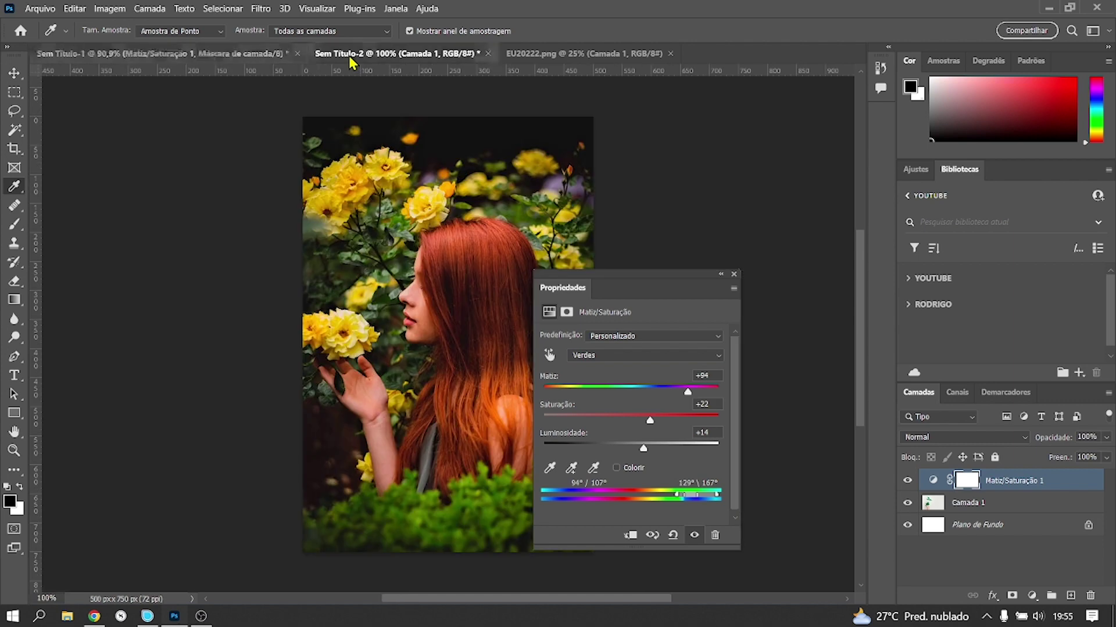
click(734, 274)
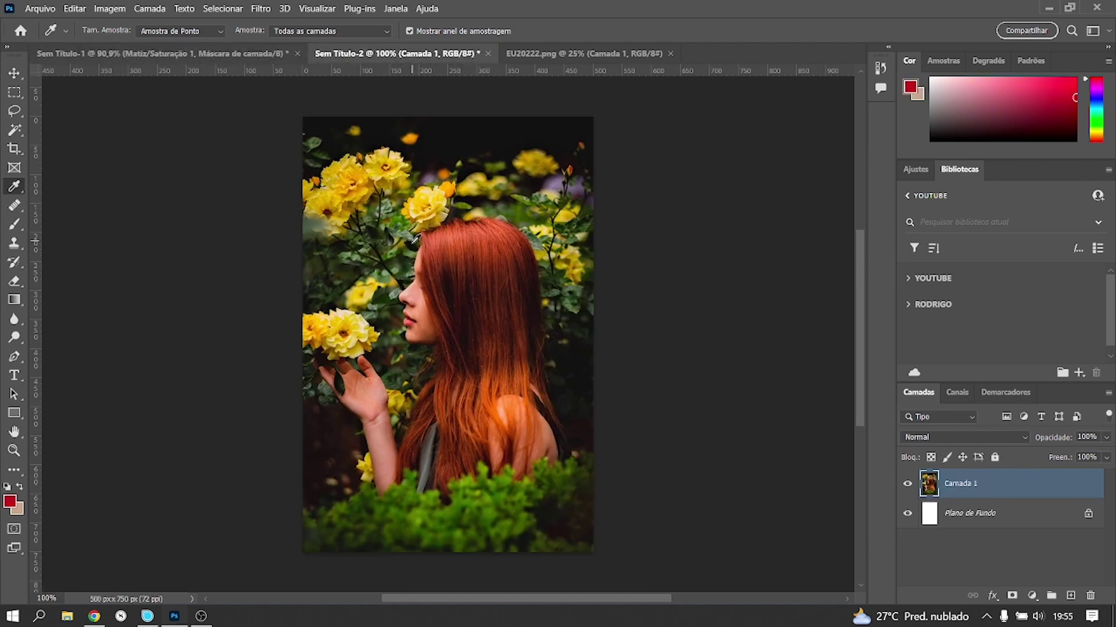
click(1032, 596)
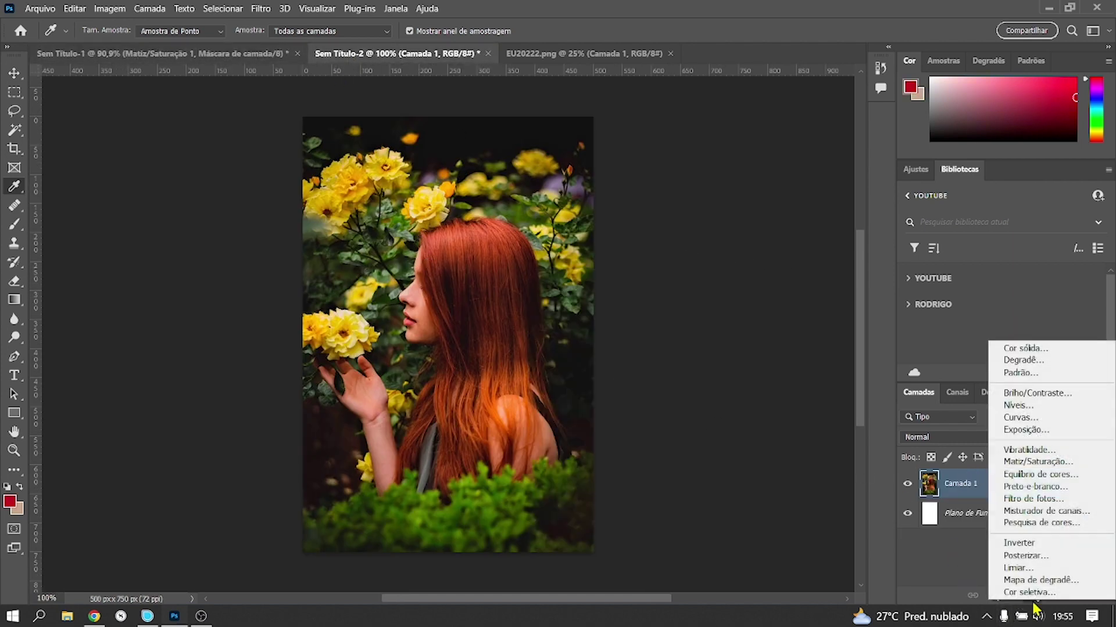
click(1038, 462)
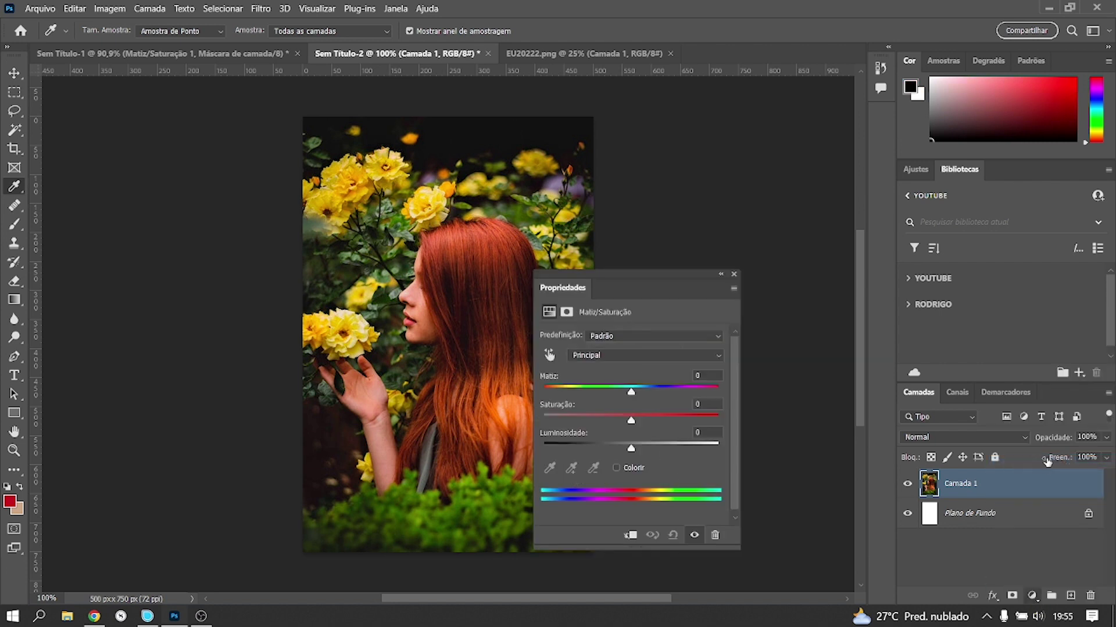
Move the settings panel aside and enable picking the target colour from the photo
drag(614, 278, 730, 258)
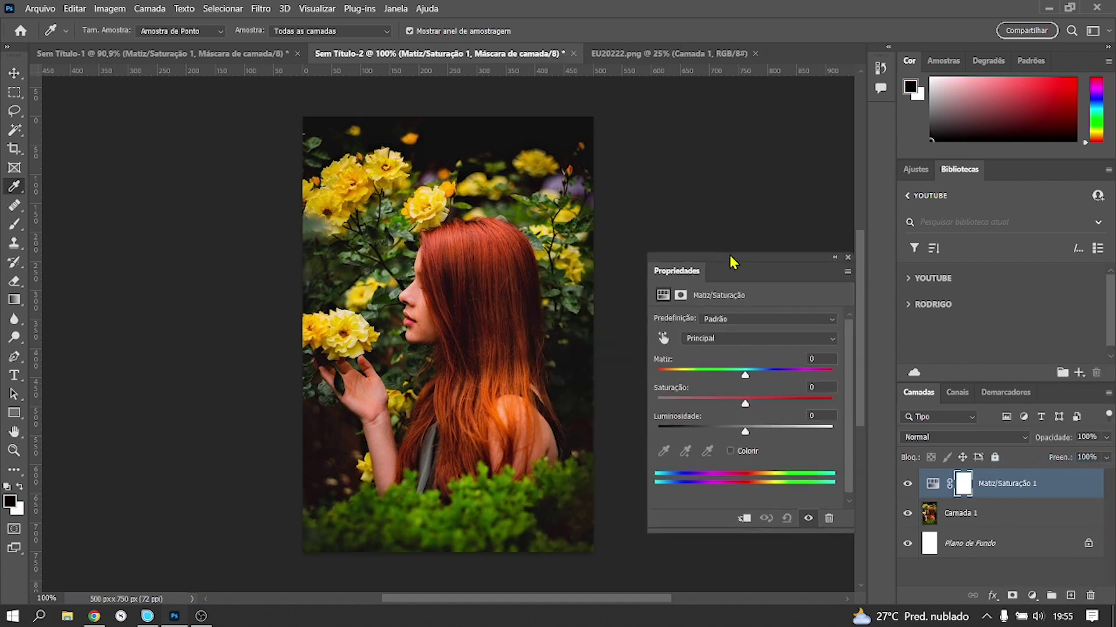
click(712, 338)
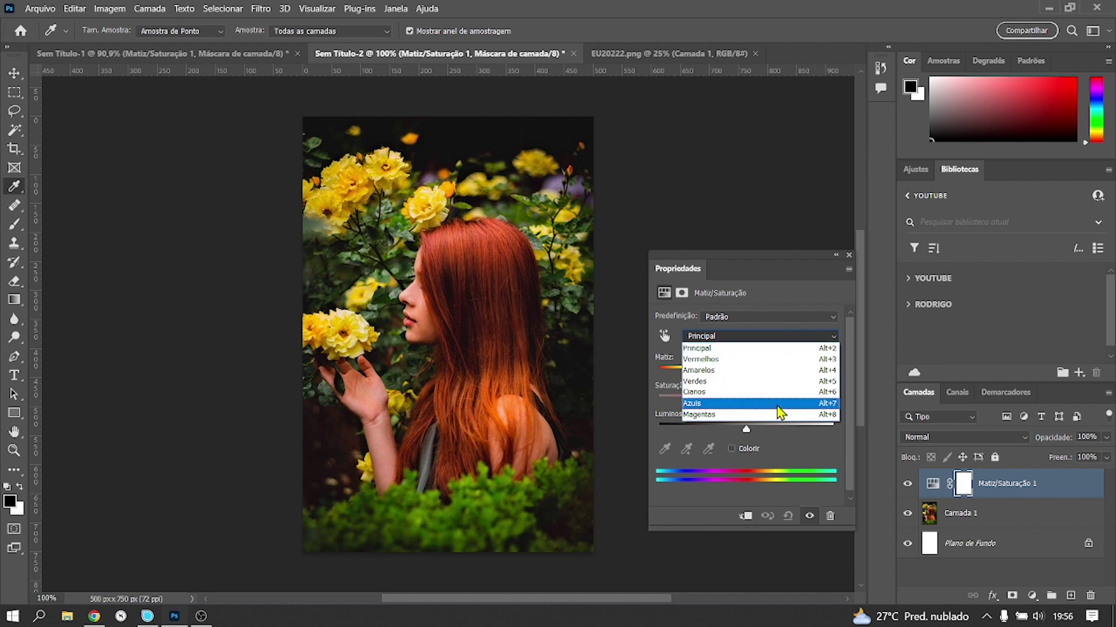
click(664, 340)
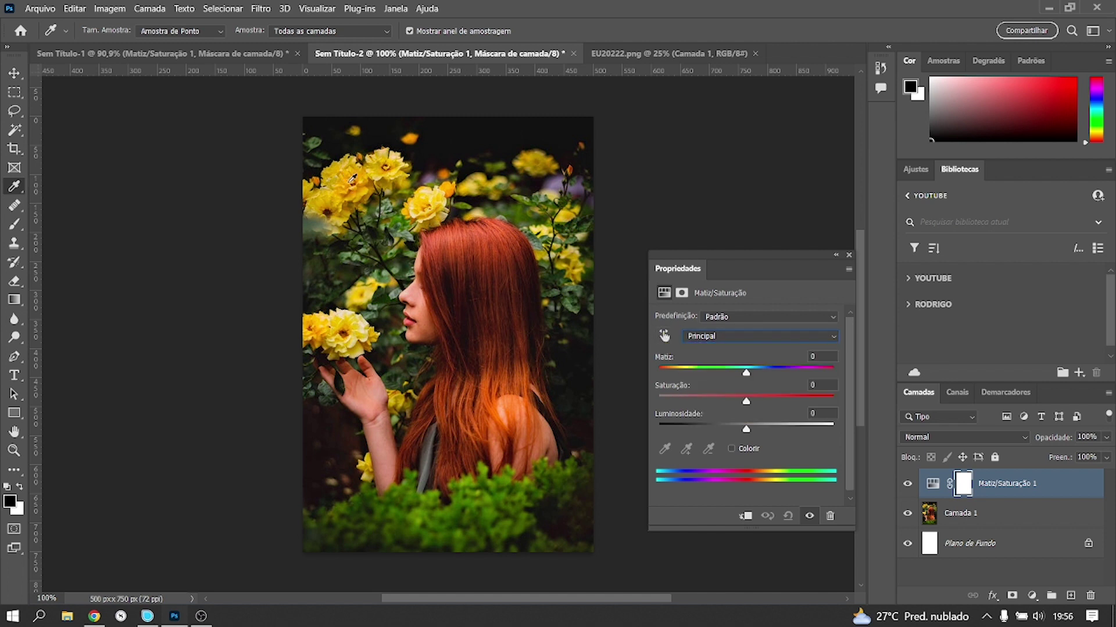
click(353, 179)
click(664, 336)
Sample the yellow roses and shift the Yellows hue to −110 toward magenta
click(357, 182)
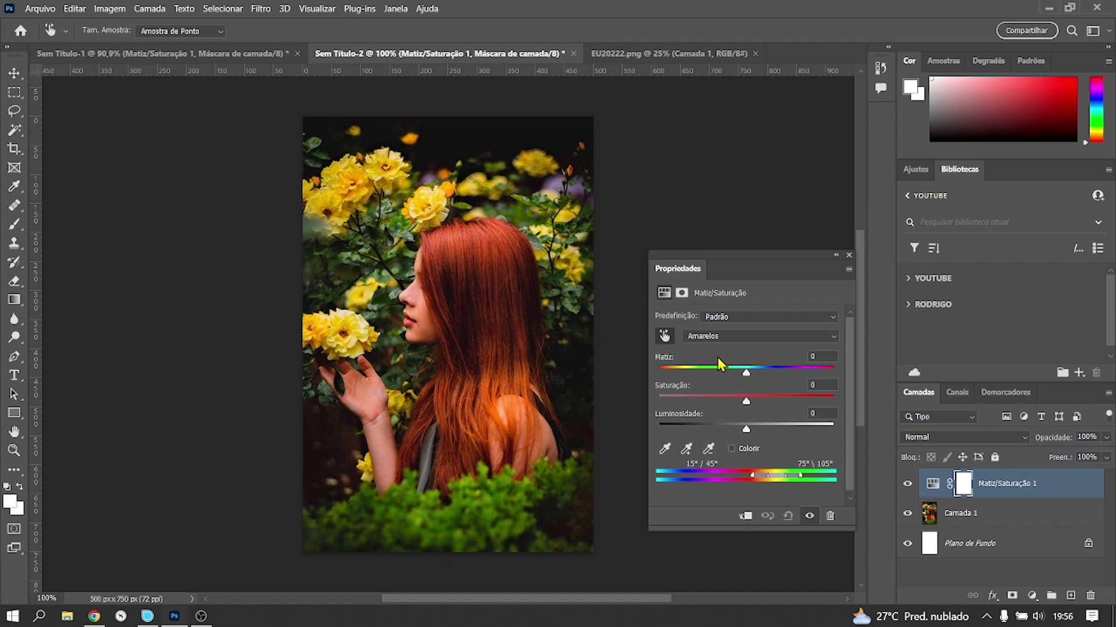
mouse_move(746, 373)
mouse_down()
mouse_move(771, 373)
mouse_move(680, 390)
mouse_up()
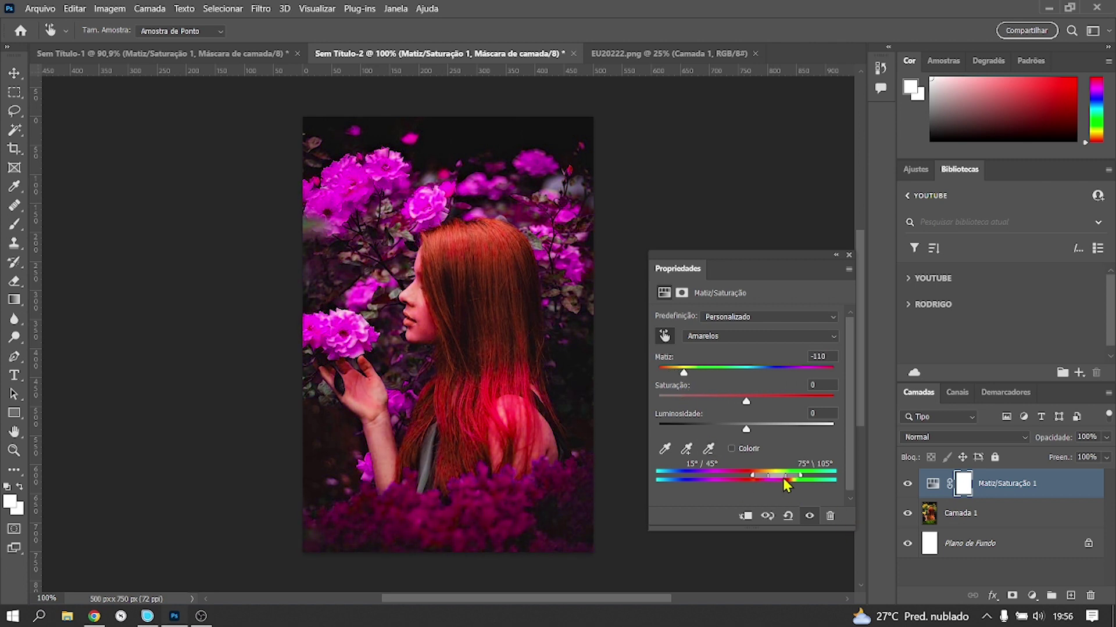
drag(772, 480, 781, 484)
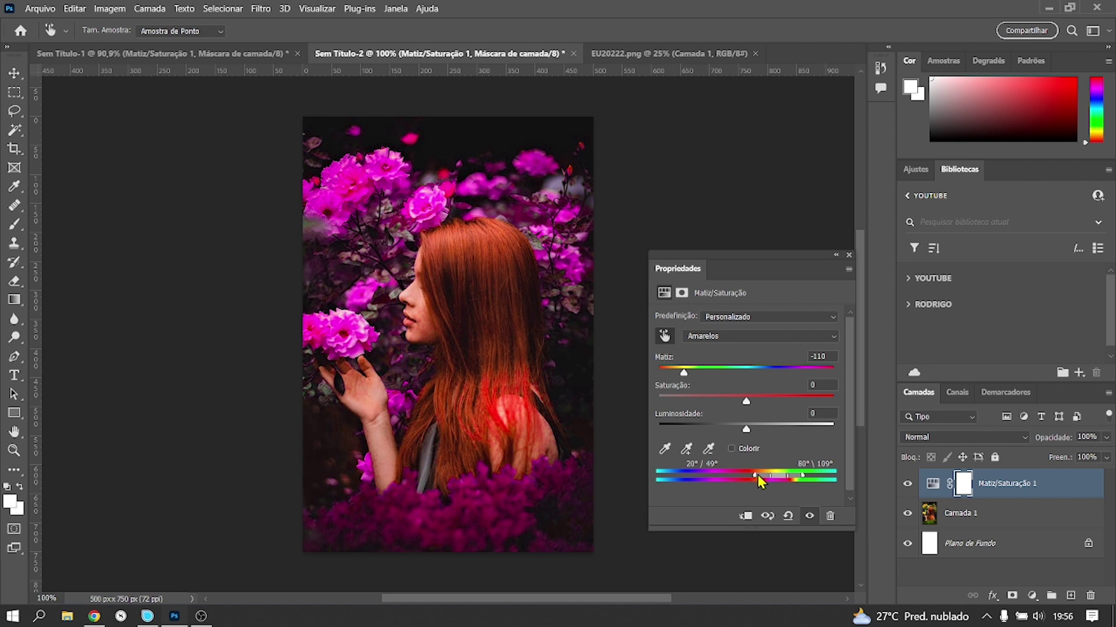
Adjust the Yellows range edges around the flowers, then toggle the layer to compare
mouse_move(753, 475)
mouse_down()
mouse_move(673, 480)
mouse_move(766, 482)
mouse_up()
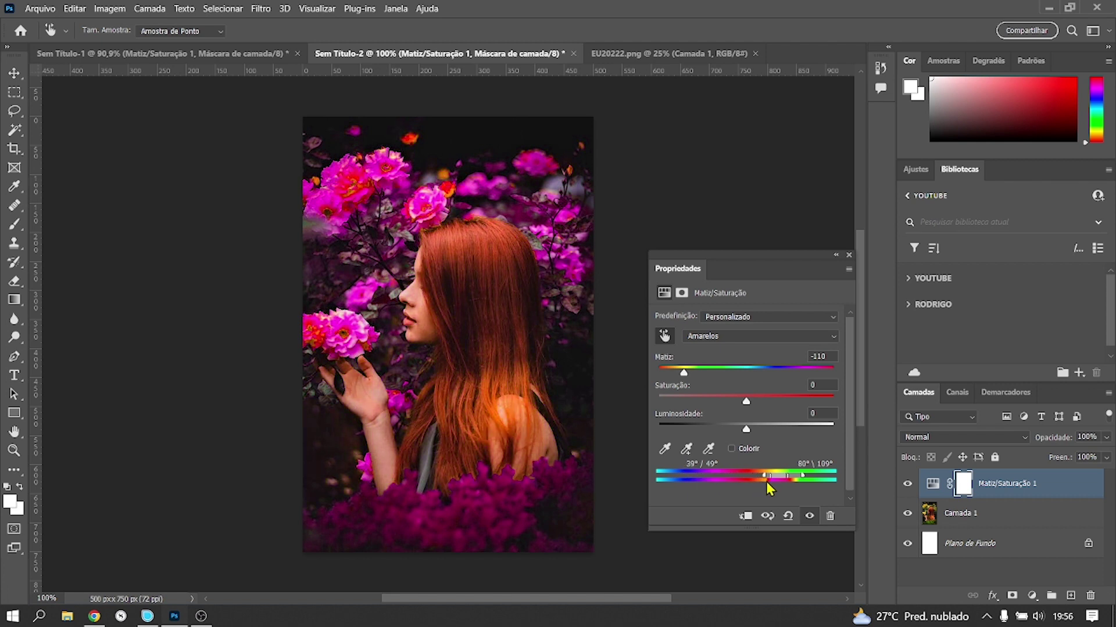
drag(766, 482, 761, 482)
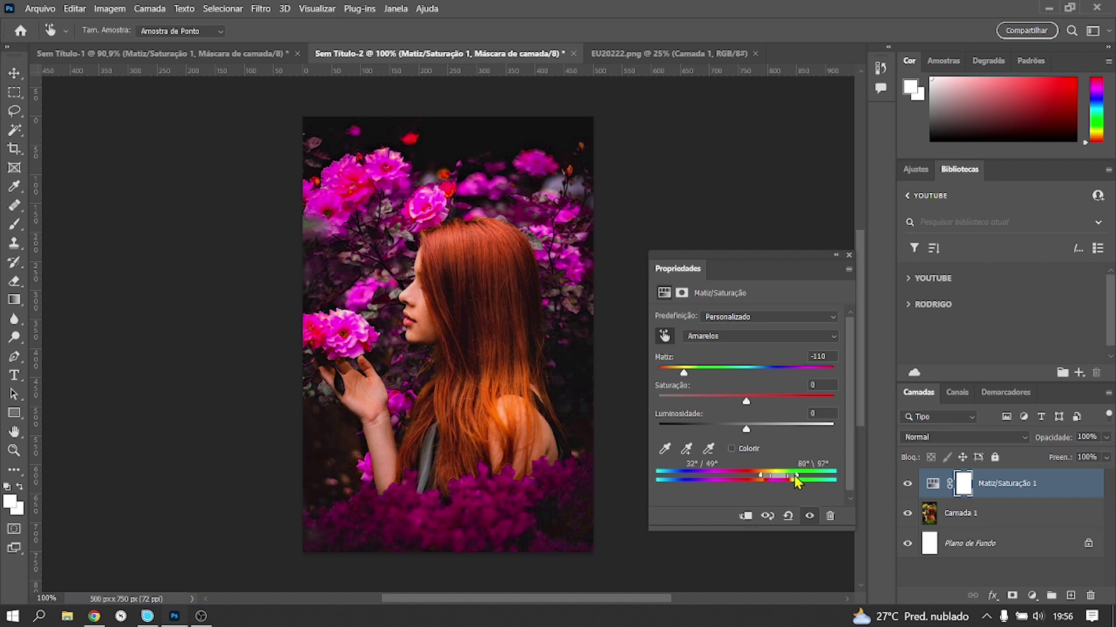
drag(795, 477, 789, 477)
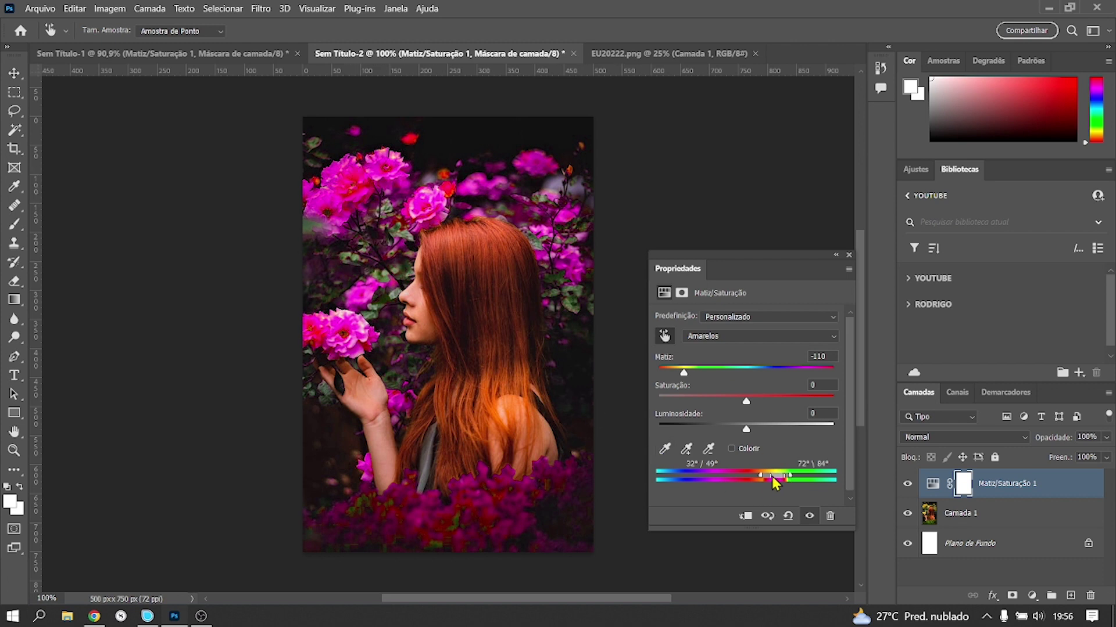
drag(771, 476, 769, 476)
drag(783, 476, 783, 476)
click(809, 517)
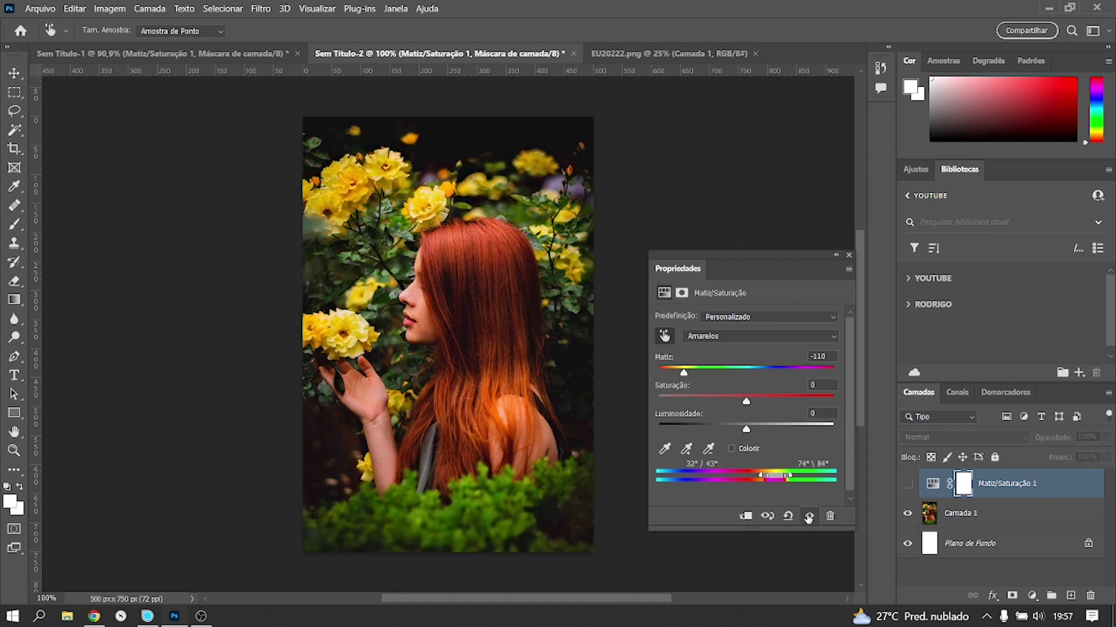
click(808, 517)
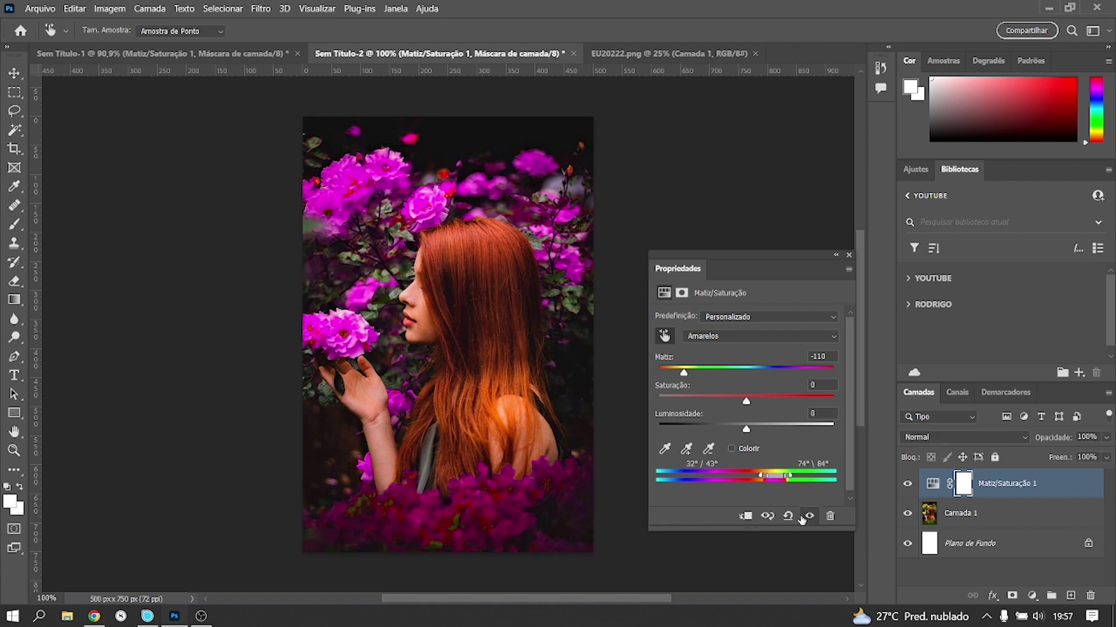
Switch to the EU20222.png photo and close the Properties panel
click(644, 54)
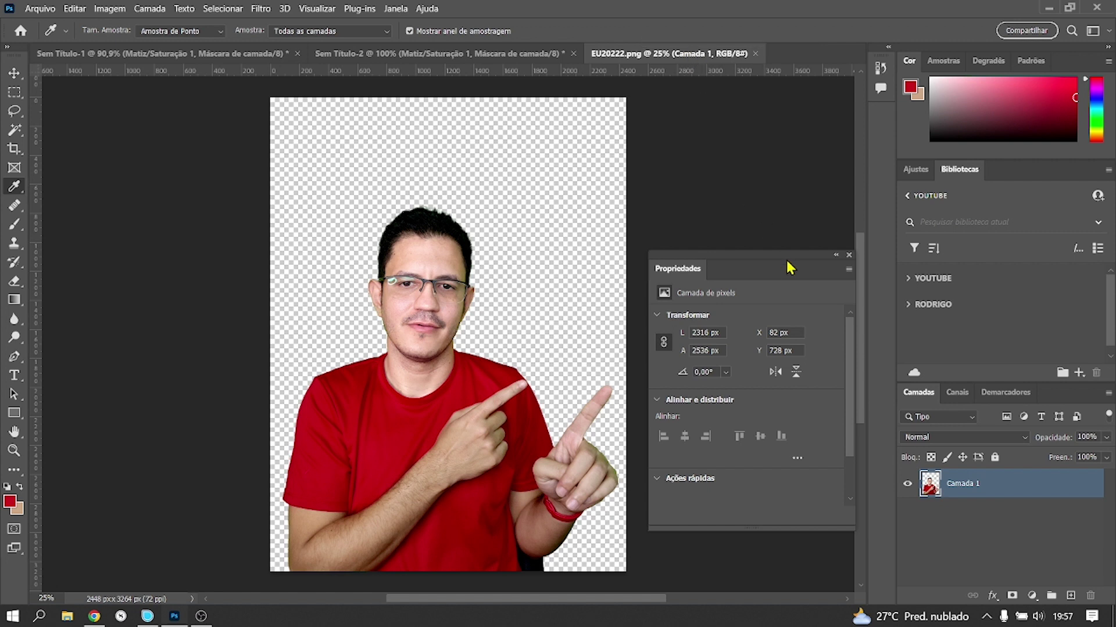
click(835, 255)
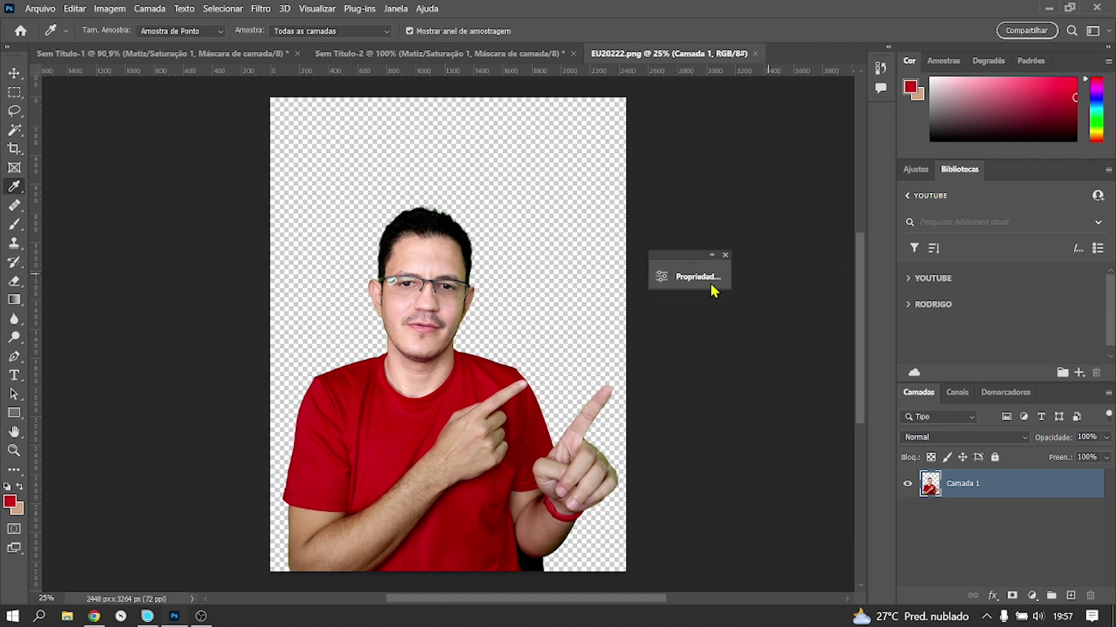
click(727, 255)
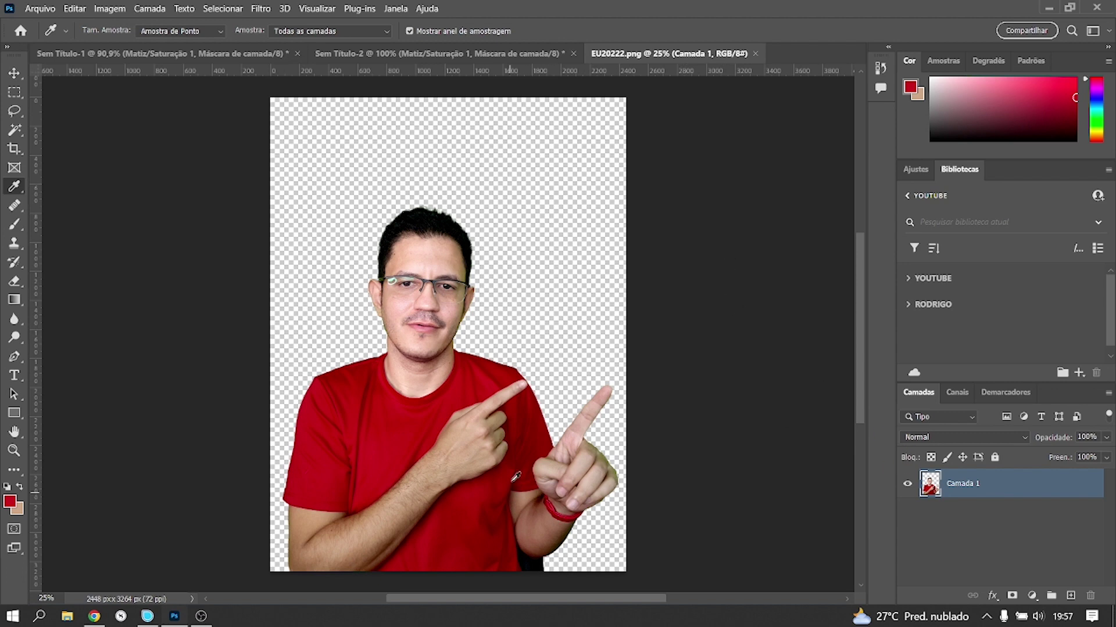
Select the red shirt with Color Range, sampling its shades, at Fuzziness 39
click(260, 8)
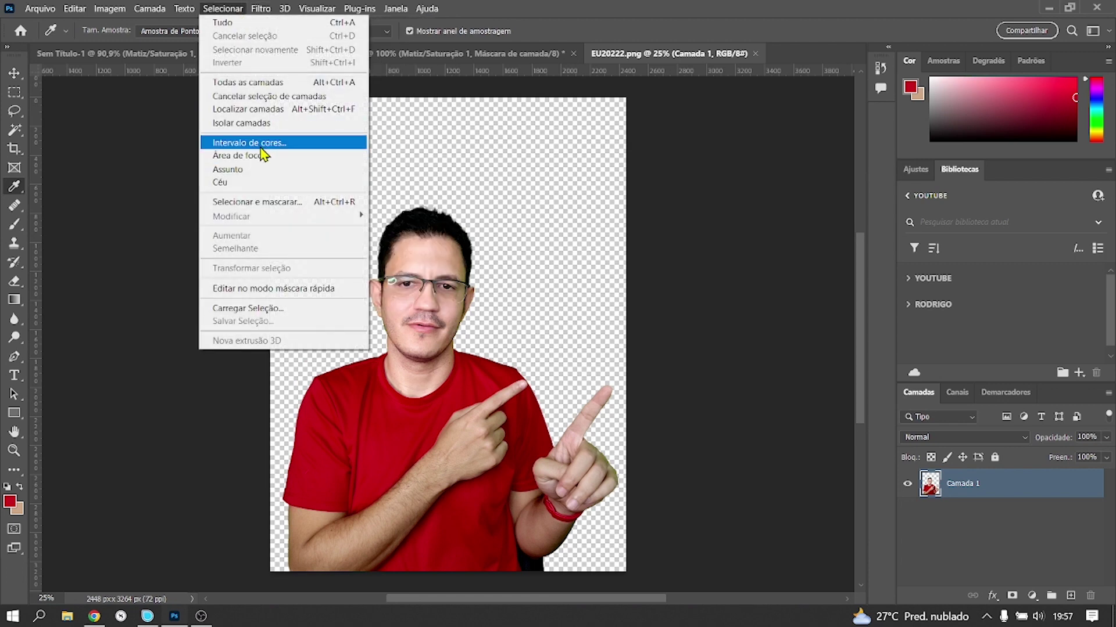
click(260, 145)
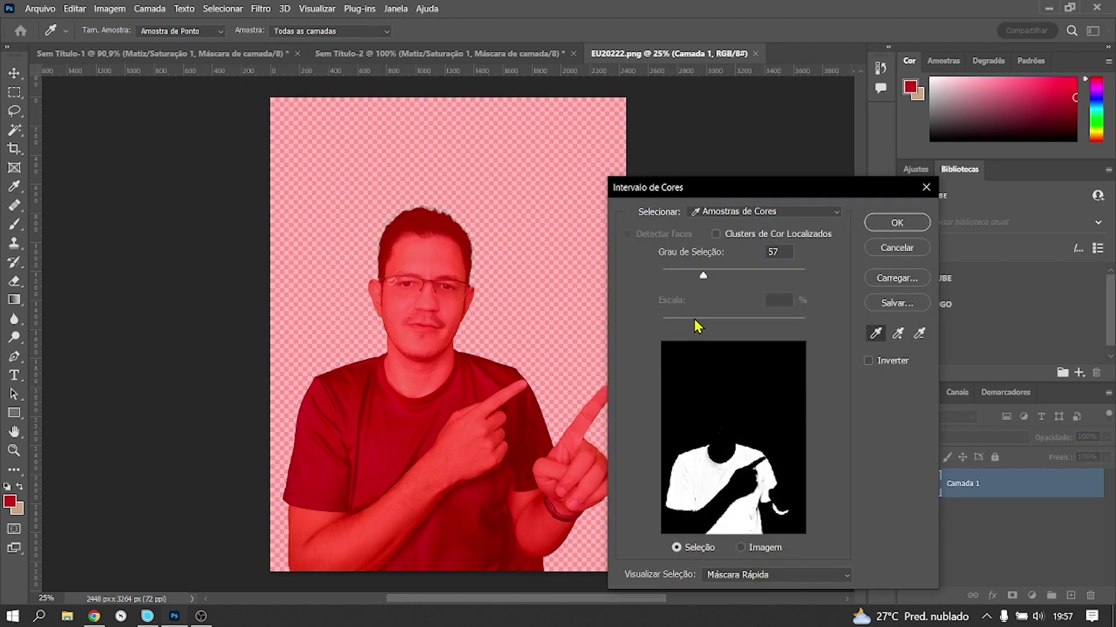
click(897, 333)
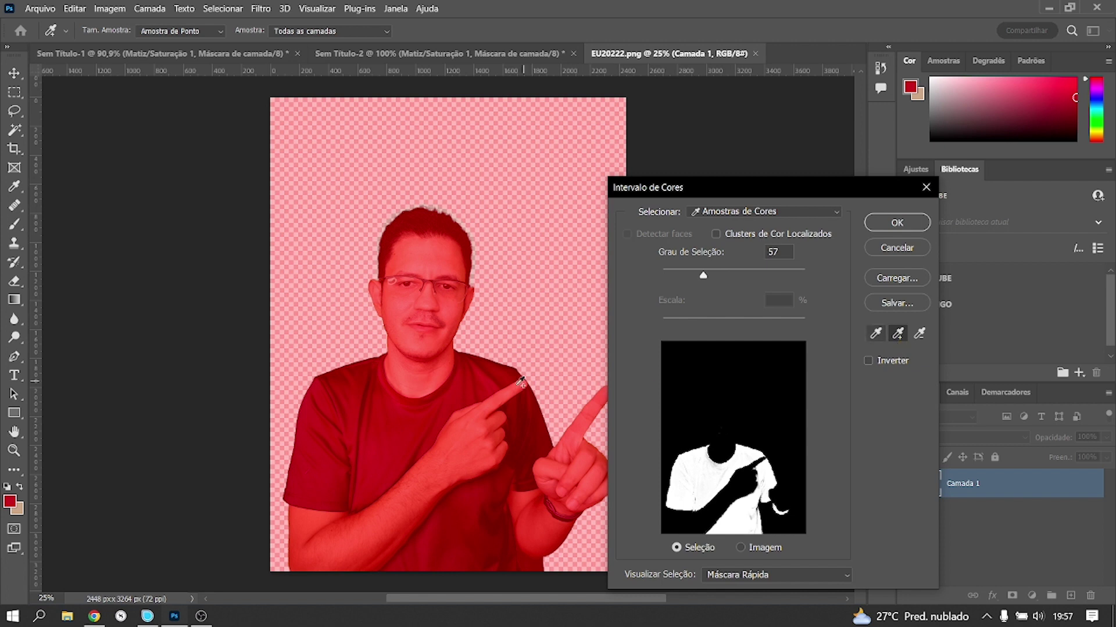
click(483, 531)
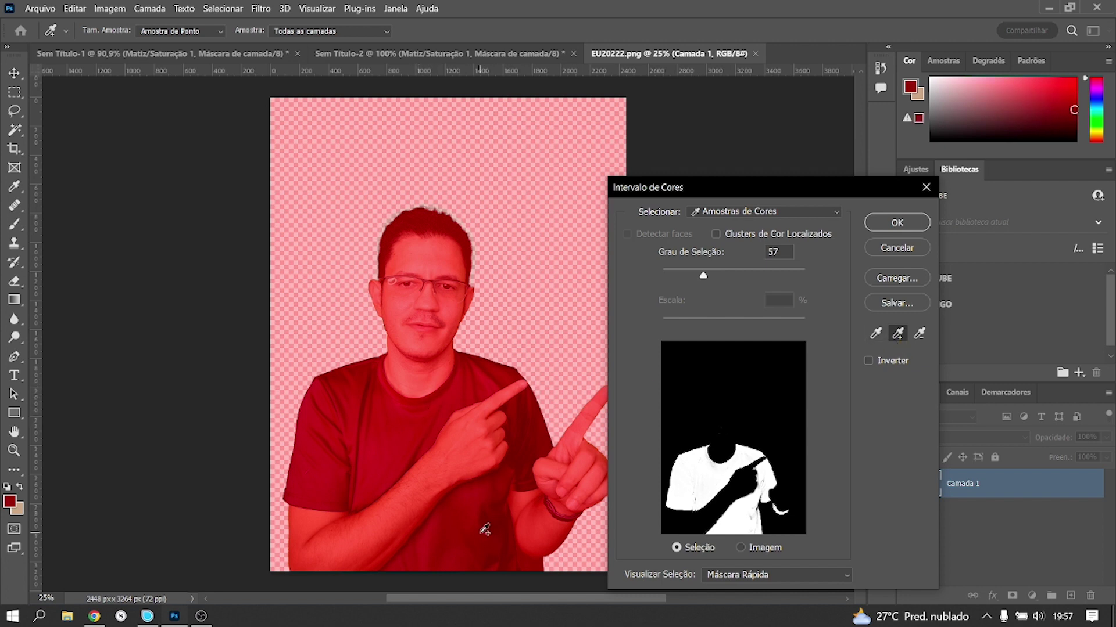
click(487, 521)
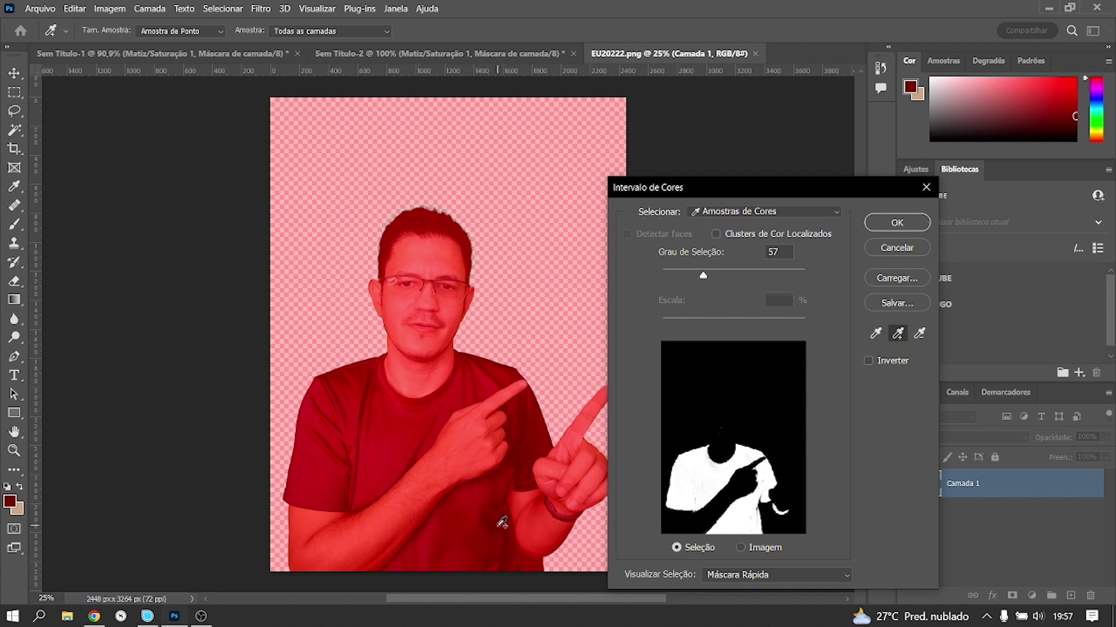
click(512, 518)
click(389, 470)
click(918, 336)
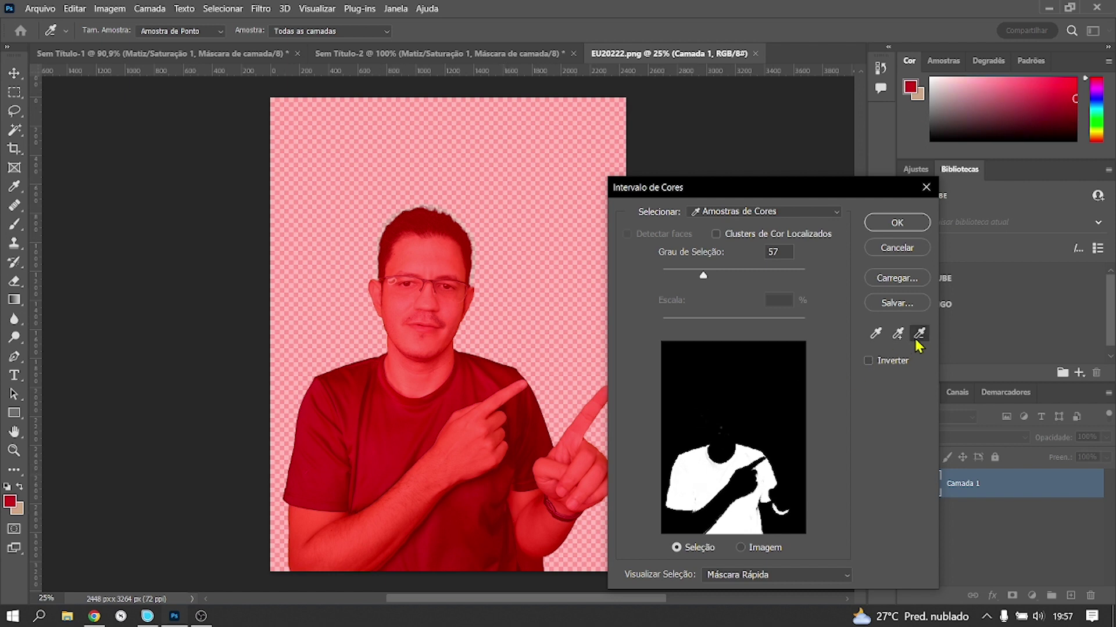
click(727, 425)
click(722, 425)
mouse_move(703, 275)
mouse_down()
mouse_move(690, 277)
mouse_move(708, 277)
mouse_up()
click(897, 222)
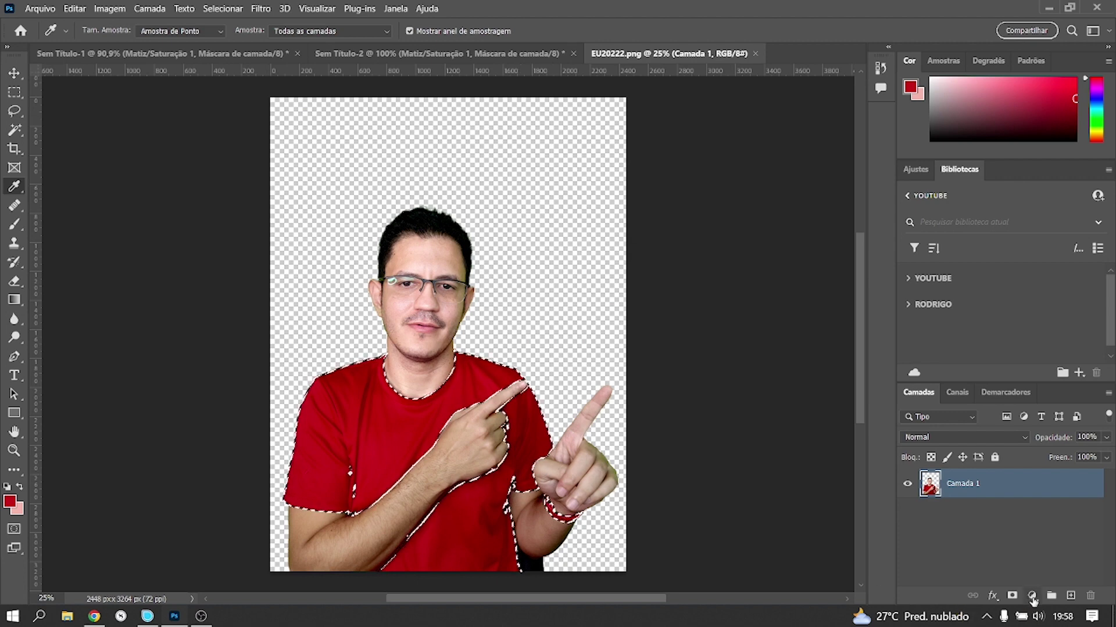
Add a Hue/Saturation layer and target the Reds by sampling the shirt
click(1031, 597)
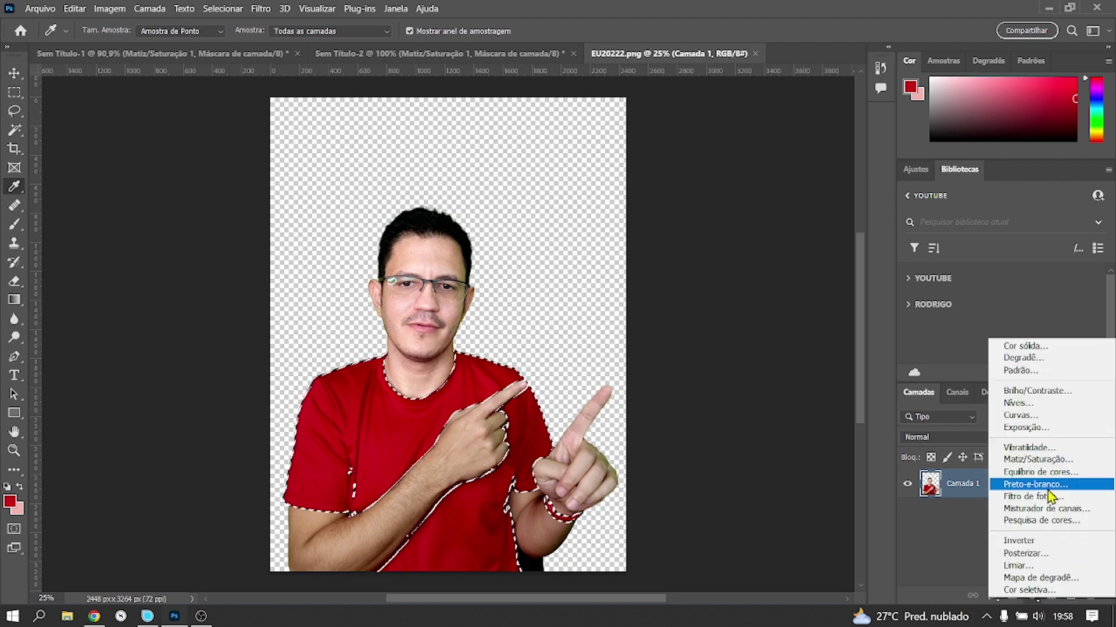
click(1075, 462)
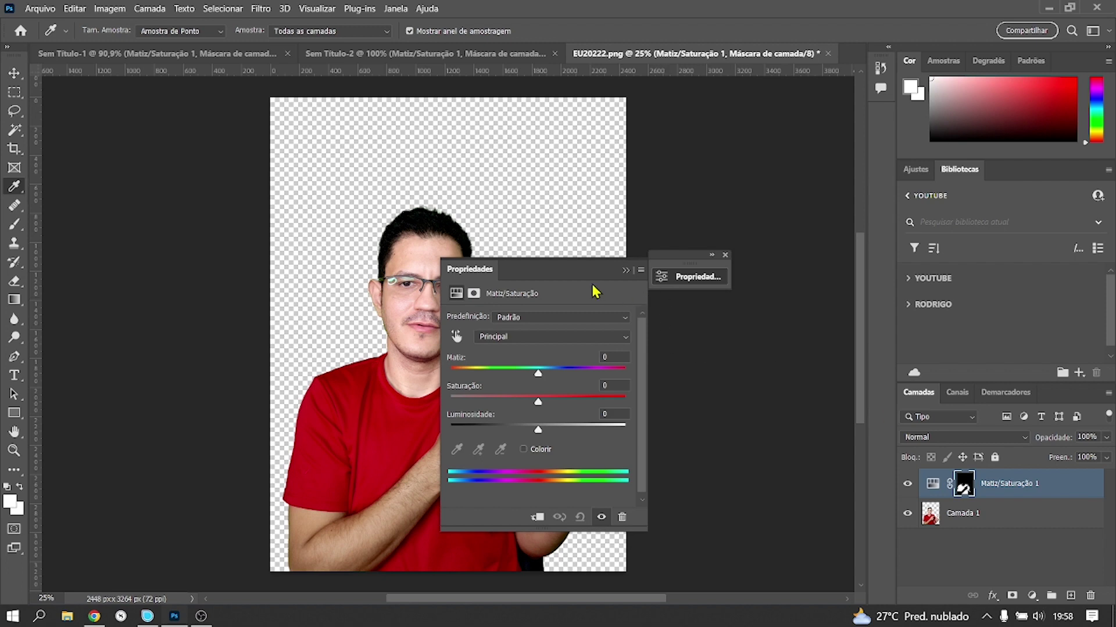
drag(560, 269, 740, 238)
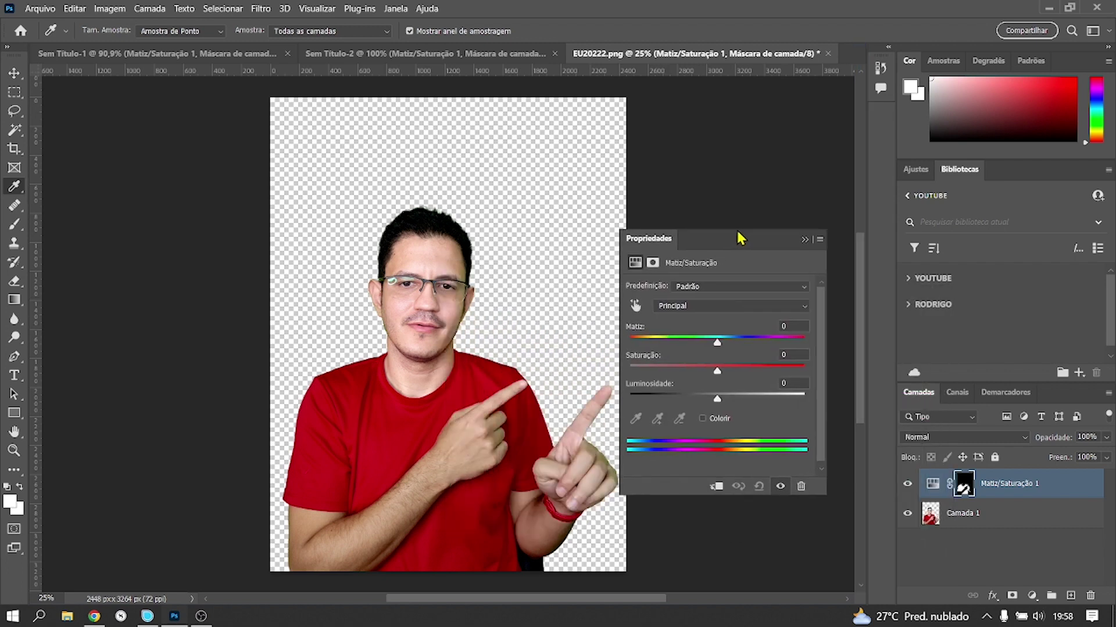
click(635, 306)
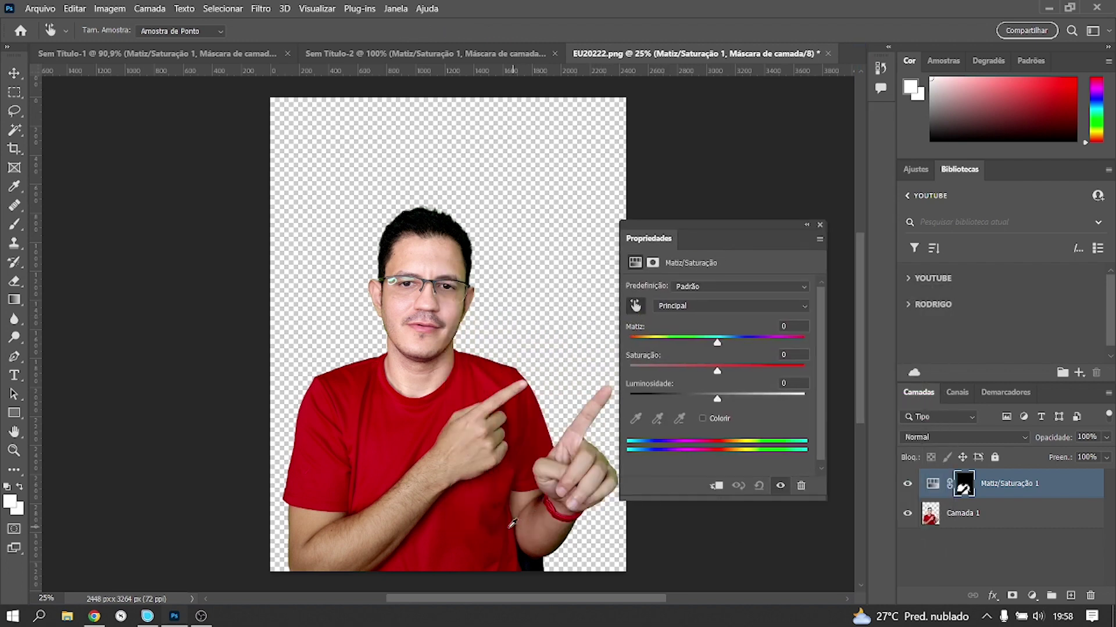
click(465, 511)
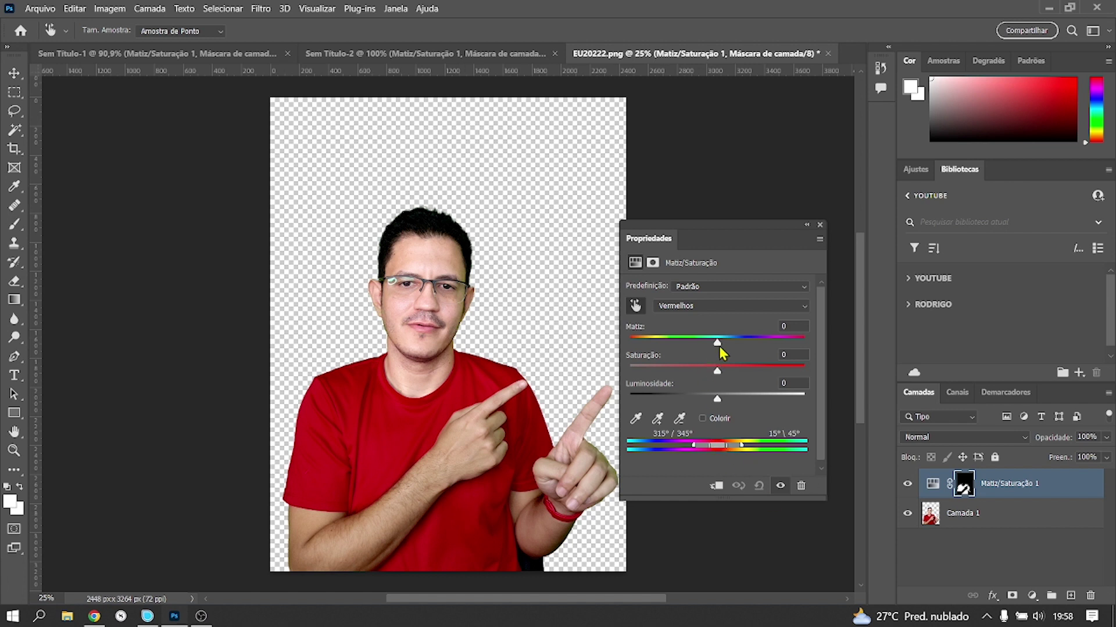
Set Reds to Hue −108, Saturation −34, Lightness −25 and tighten the red range
mouse_move(718, 344)
mouse_down()
mouse_move(733, 343)
mouse_move(656, 345)
mouse_up()
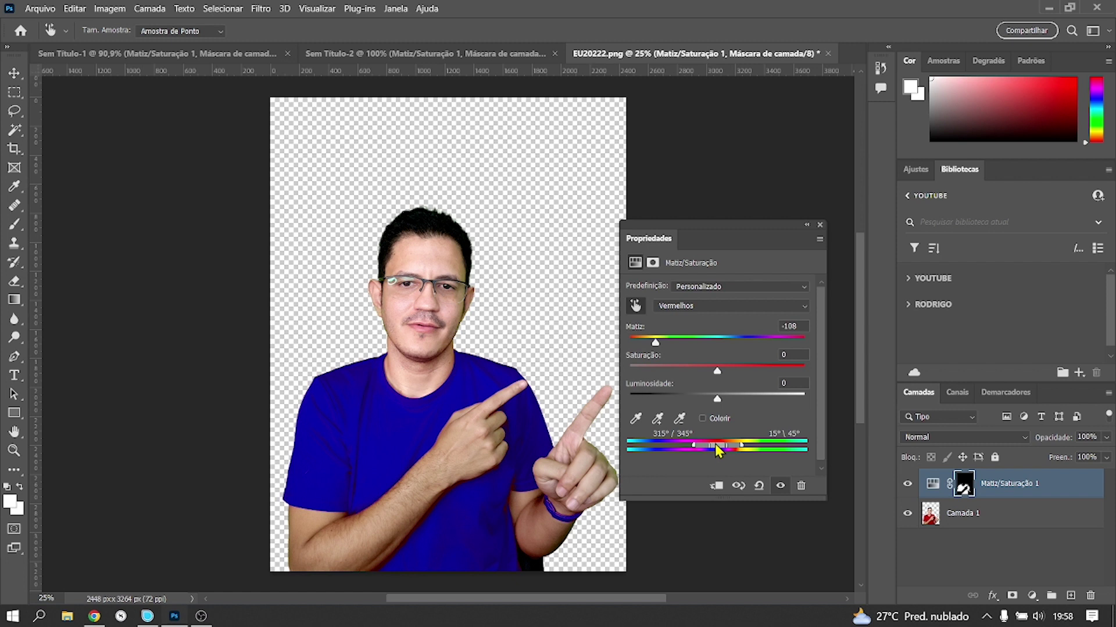
drag(719, 451, 710, 453)
drag(733, 444, 728, 448)
drag(688, 446, 700, 446)
drag(717, 372, 688, 382)
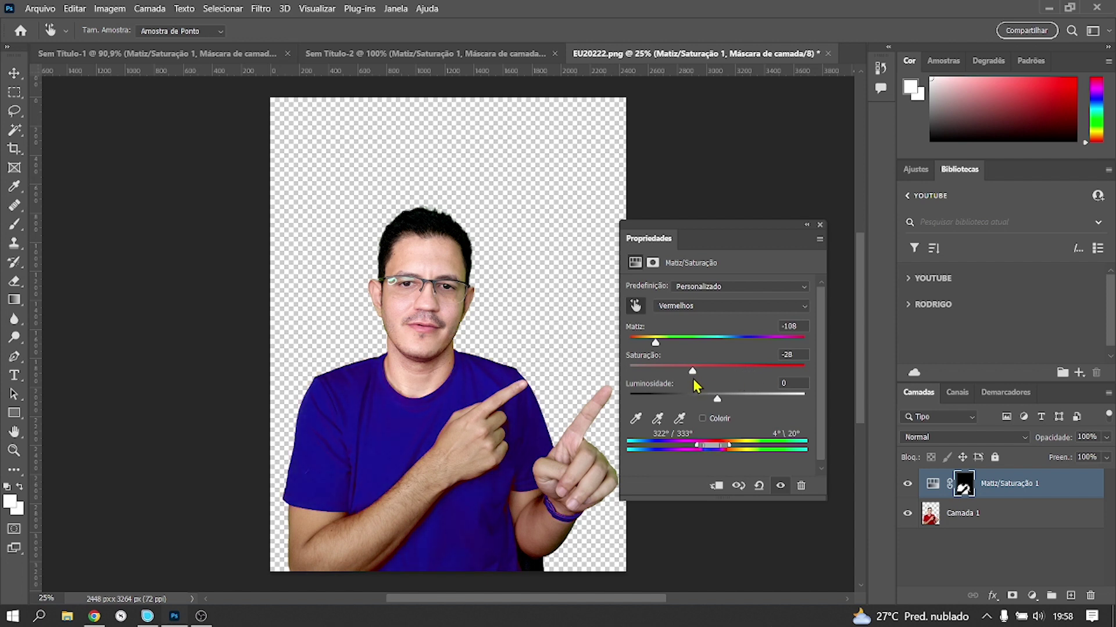
drag(717, 399, 695, 400)
click(780, 485)
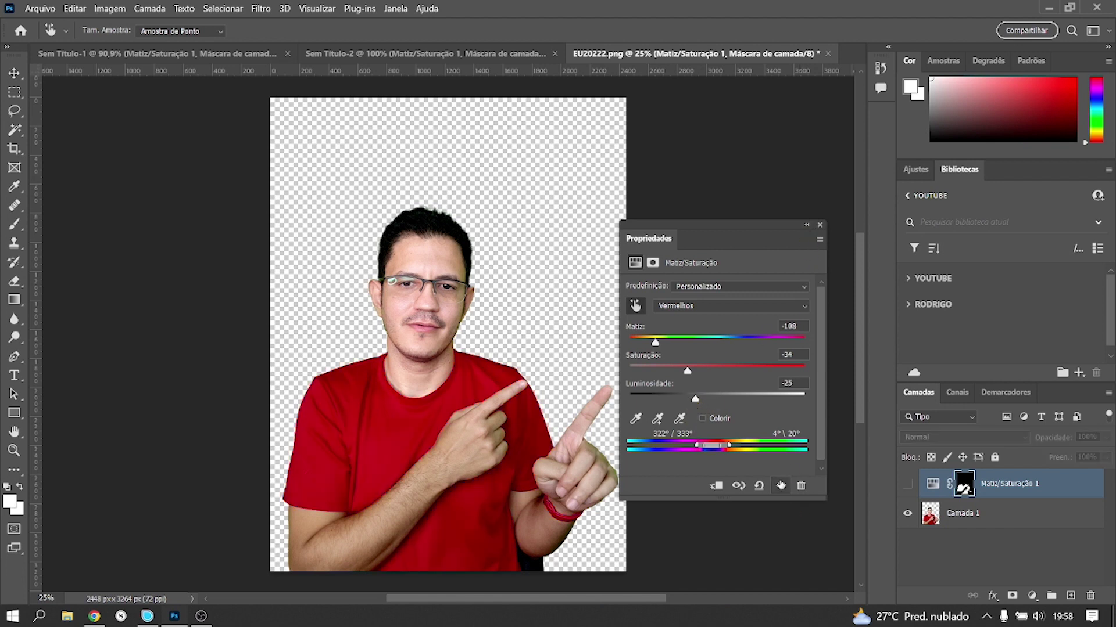
click(781, 486)
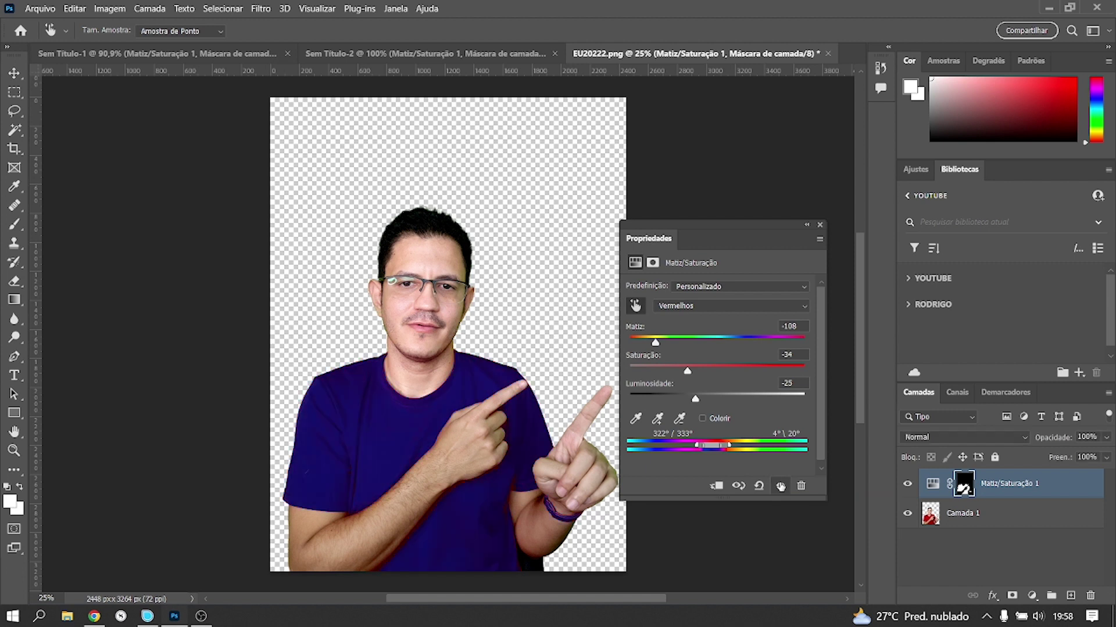